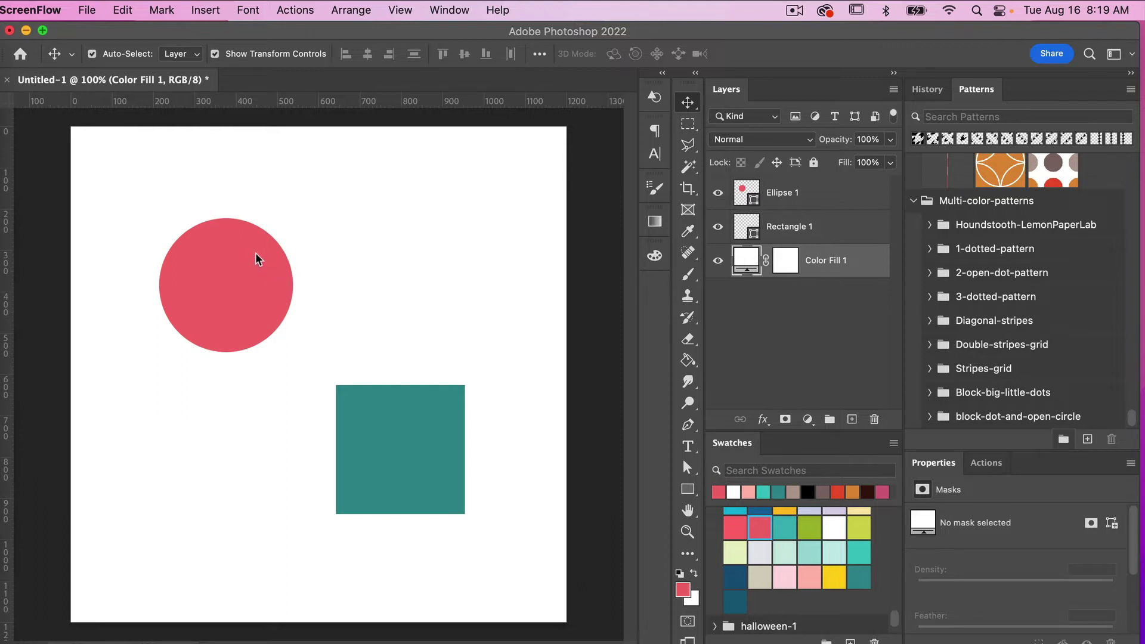
- Nudge the pink circle slightly up and left, then select the teal square's Rectangle 1 layer
{"action": "left_click", "coordinate": [298, 316]}
{"action": "left_click", "coordinate": [202, 290]}
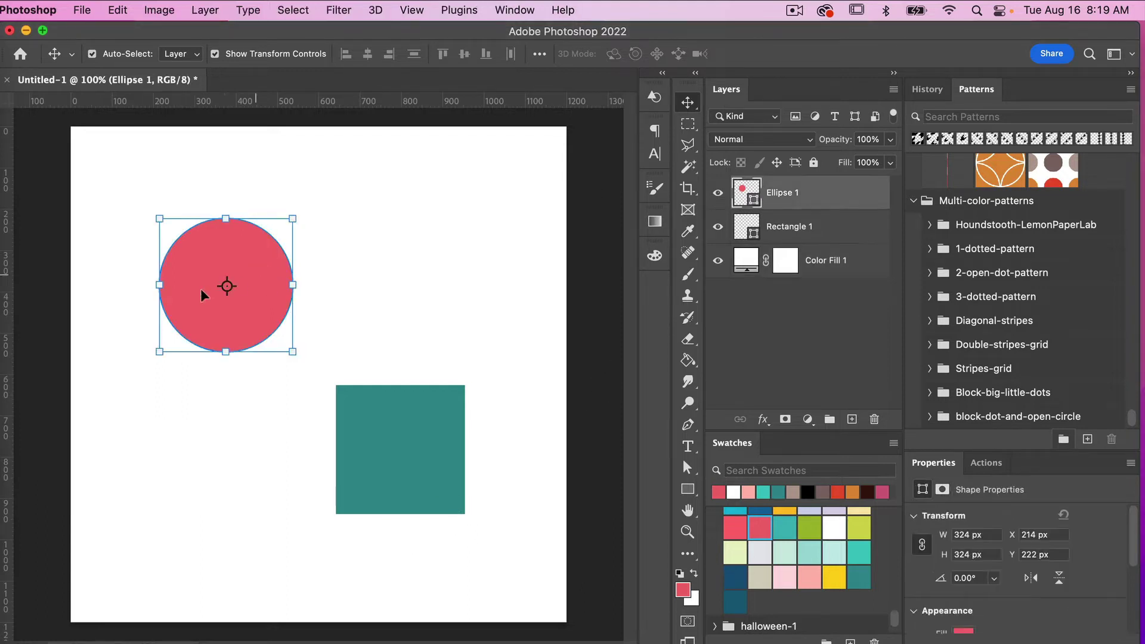
{"action": "left_click_drag", "start_coordinate": [250, 253], "coordinate": [231, 225]}
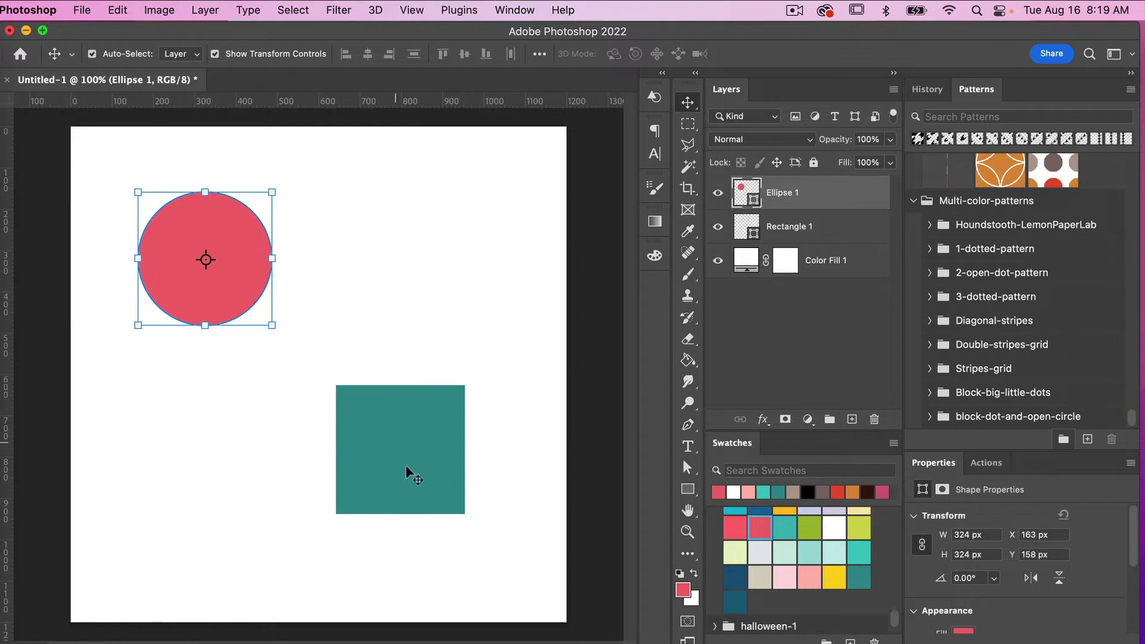
{"action": "left_click", "coordinate": [438, 416]}
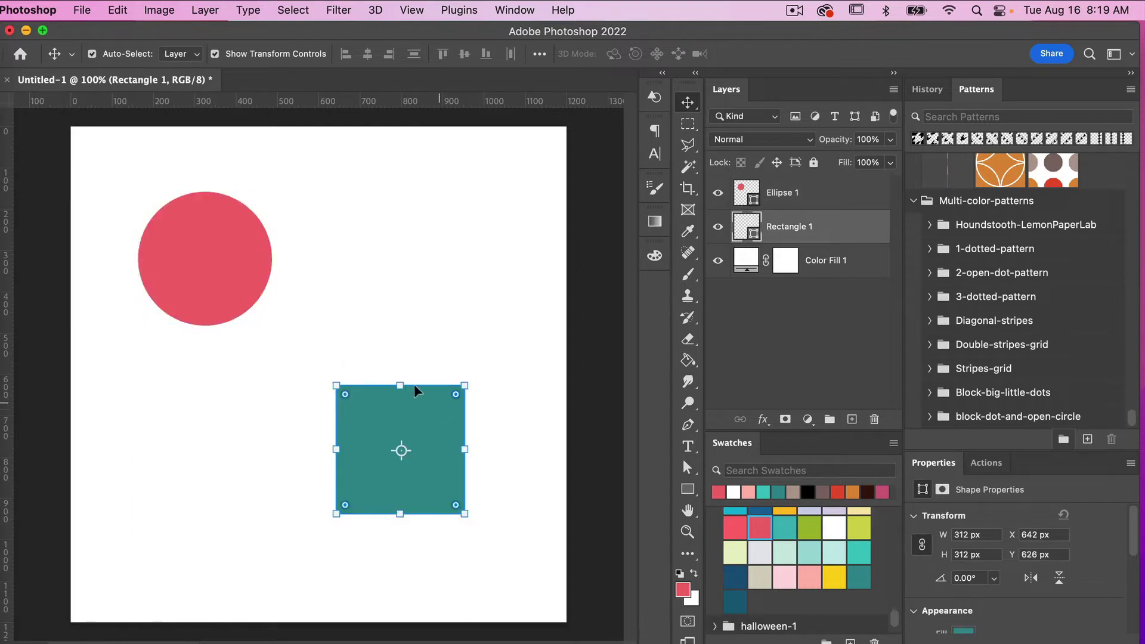
- Load the teal square's outline and align Ellipse 1 to its horizontal and vertical centers
{"action": "left_click", "coordinate": [744, 229], "text": "super"}
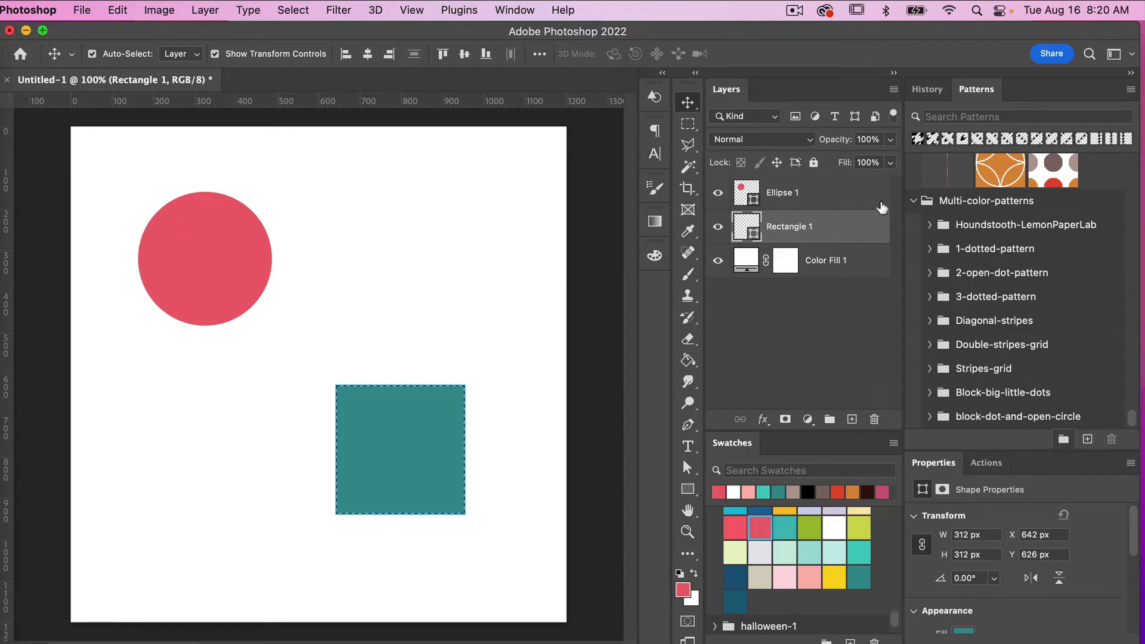
{"action": "left_click", "coordinate": [814, 194]}
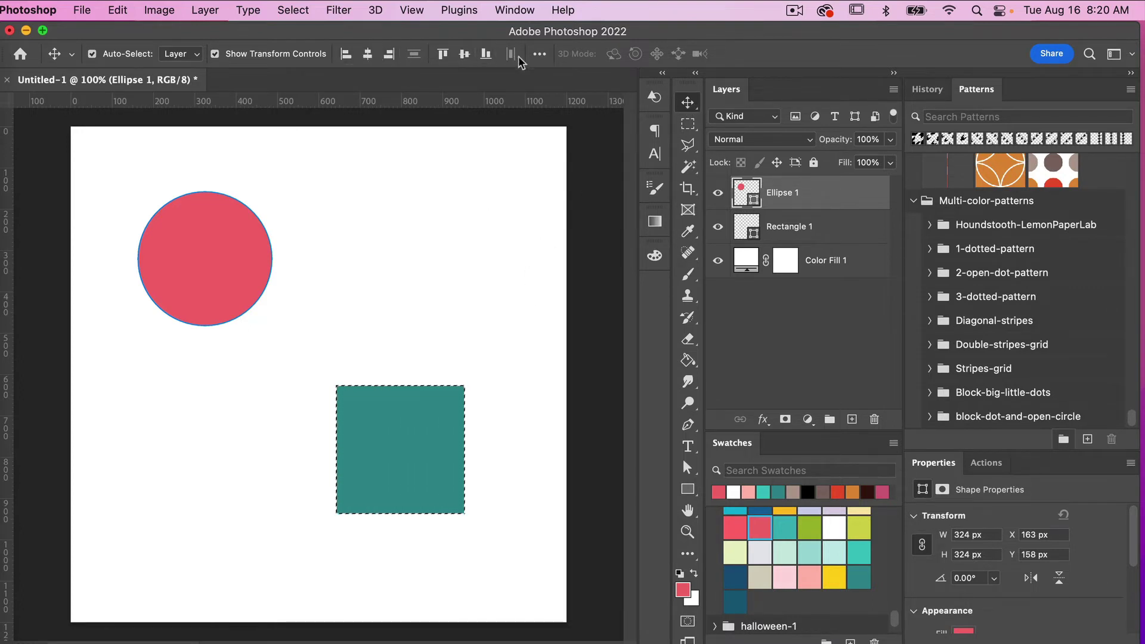
{"action": "left_click", "coordinate": [367, 55]}
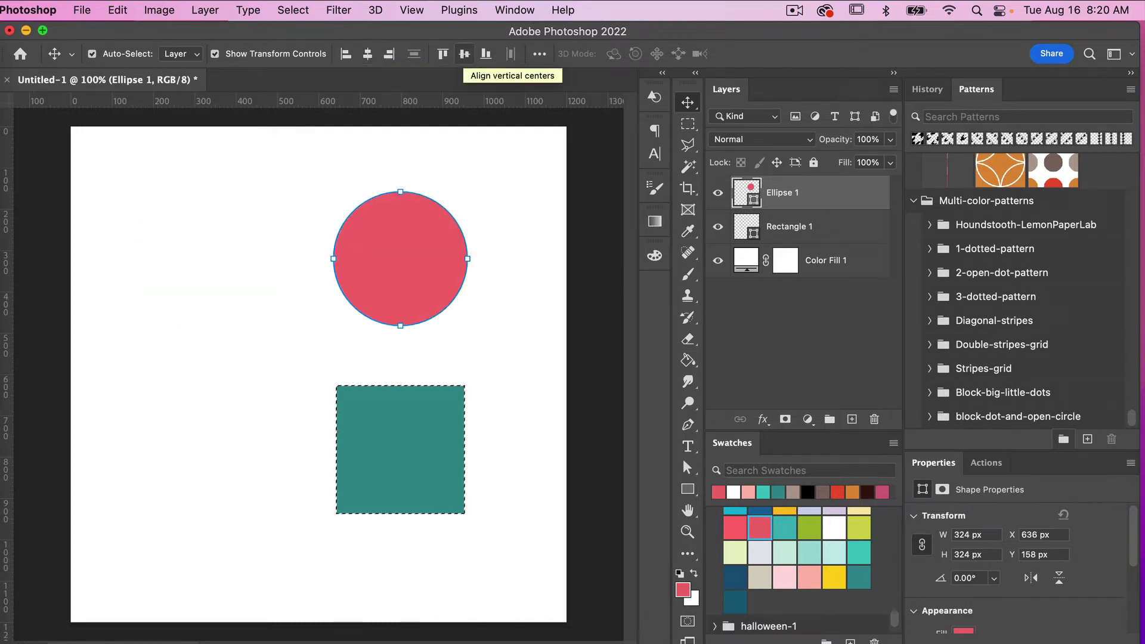
{"action": "left_click", "coordinate": [464, 54]}
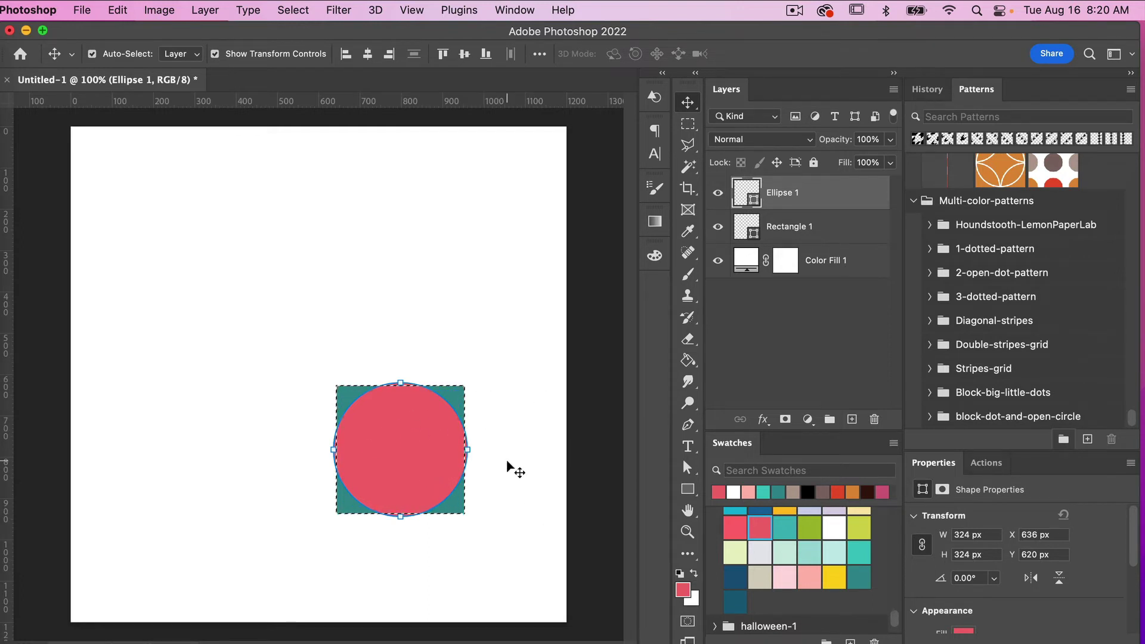
{"action": "key", "text": "super+t"}
- Draw a black 546 × 290 px rectangle and move it to X 285 px, Y 162 px
{"action": "left_click", "coordinate": [506, 320]}
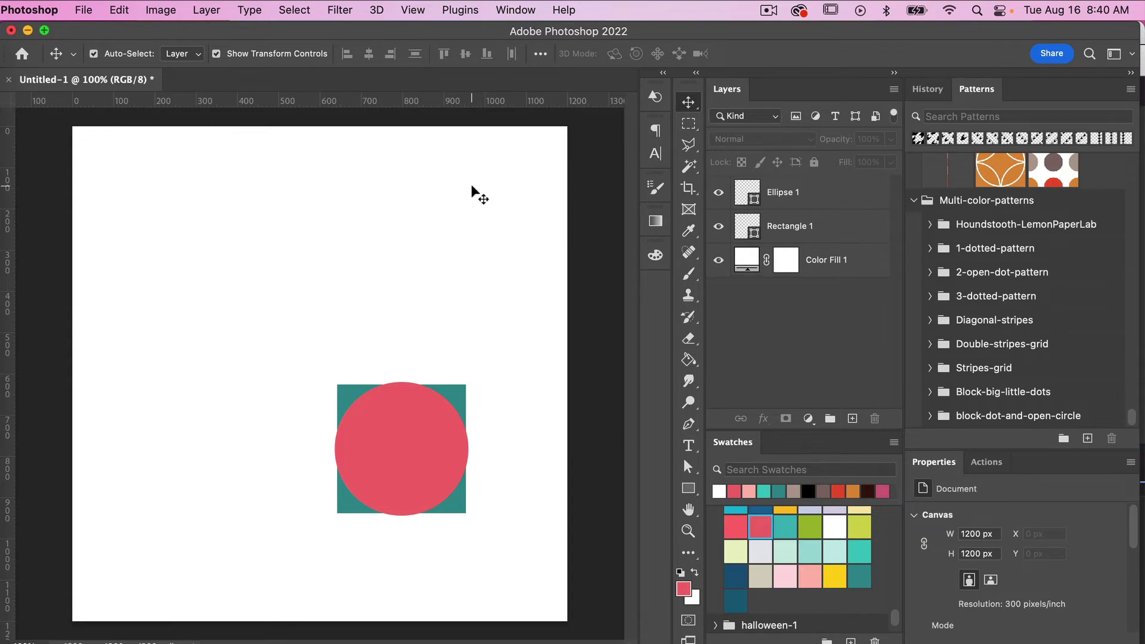
{"action": "left_click", "coordinate": [689, 489]}
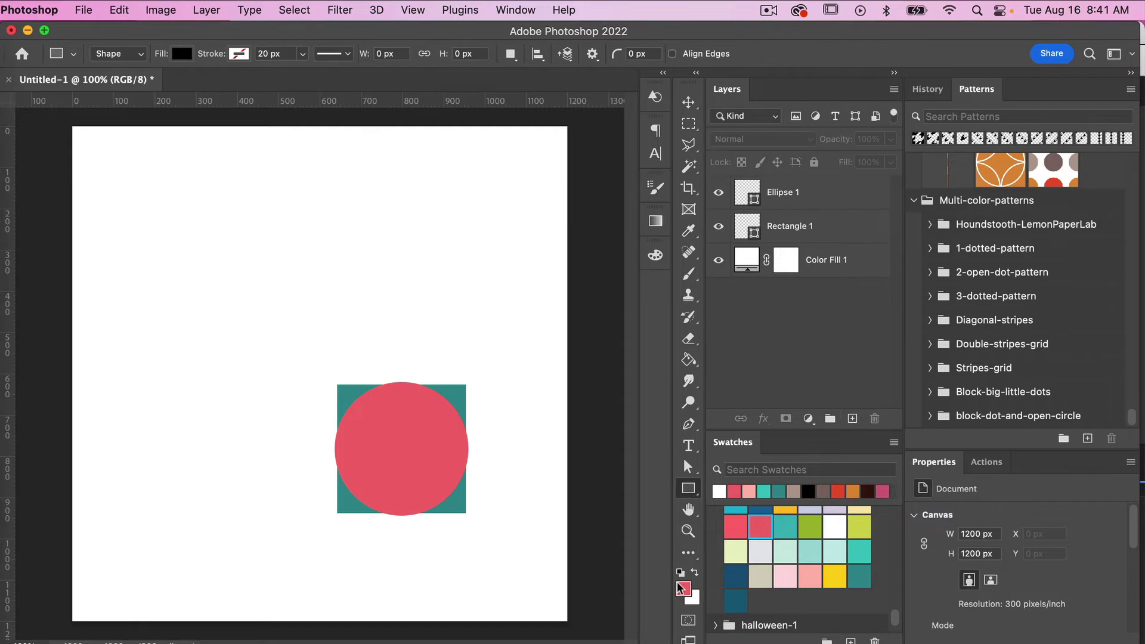
{"action": "key", "text": "d"}
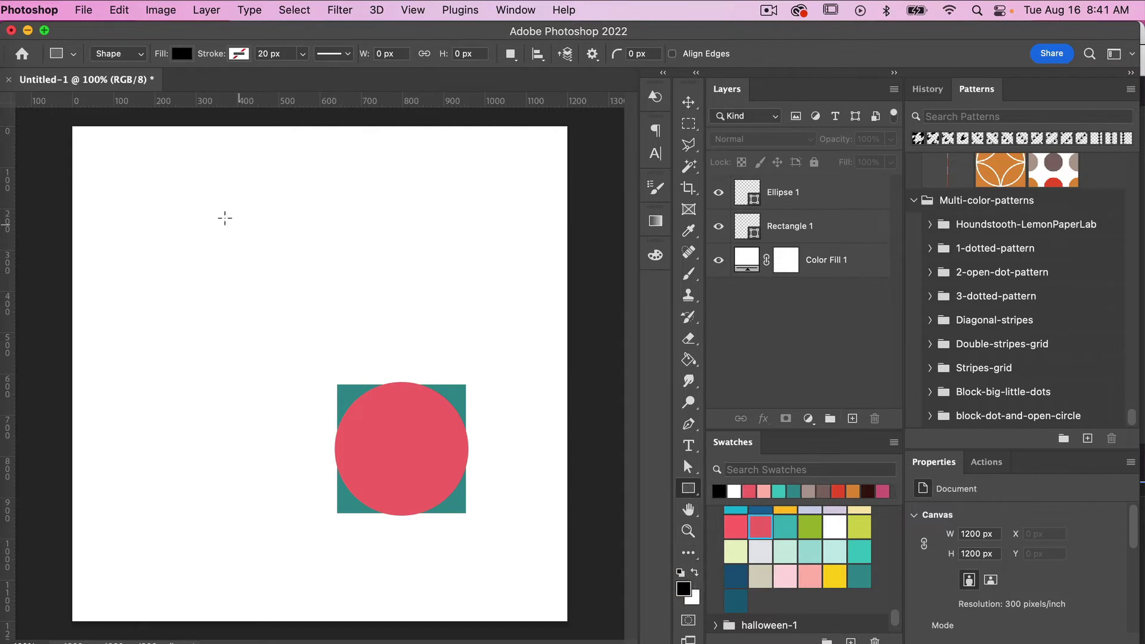
{"action": "left_click_drag", "start_coordinate": [202, 207], "coordinate": [314, 267]}
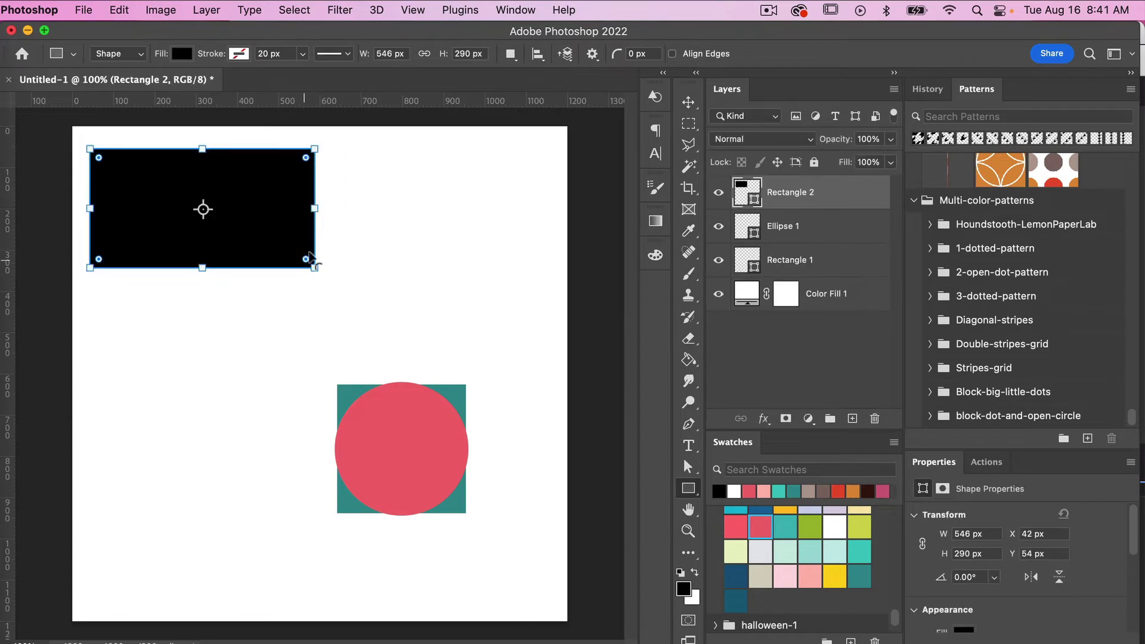
{"action": "left_click", "coordinate": [688, 102]}
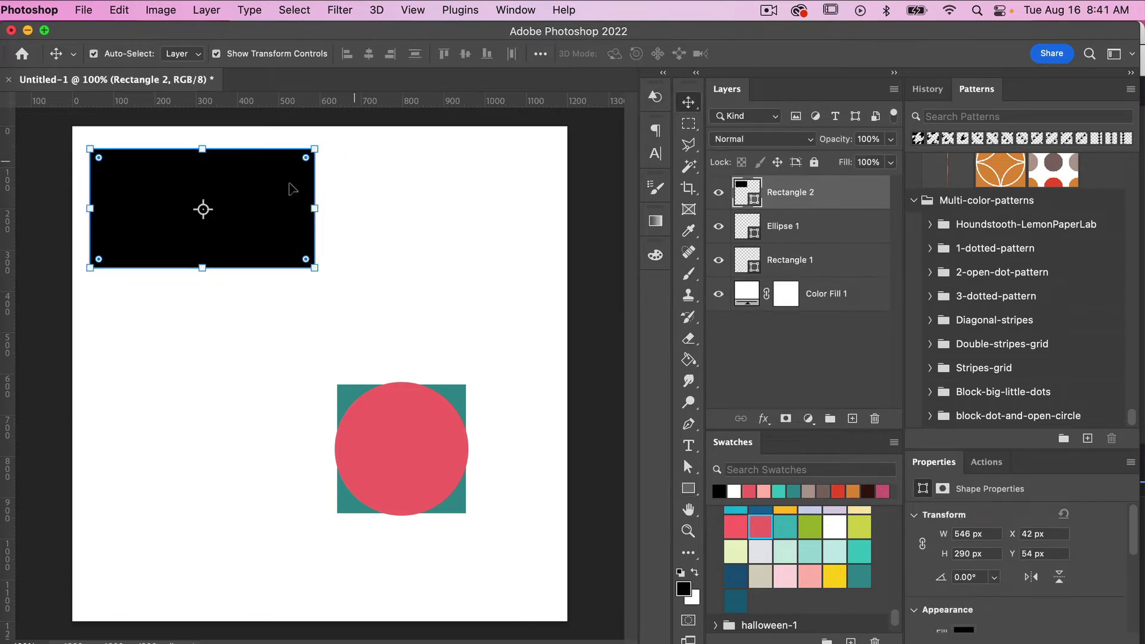
{"action": "left_click_drag", "start_coordinate": [264, 201], "coordinate": [365, 245]}
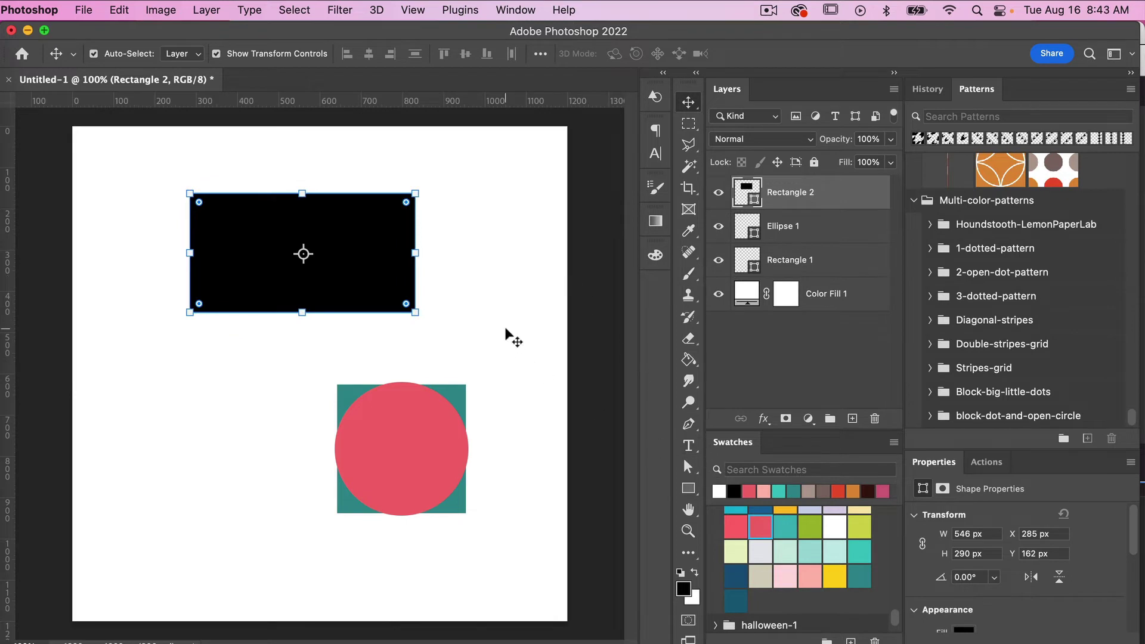
- Type 'hello' as white Open Sans Semibold 25 pt text inside the black rectangle
{"action": "left_click", "coordinate": [688, 445]}
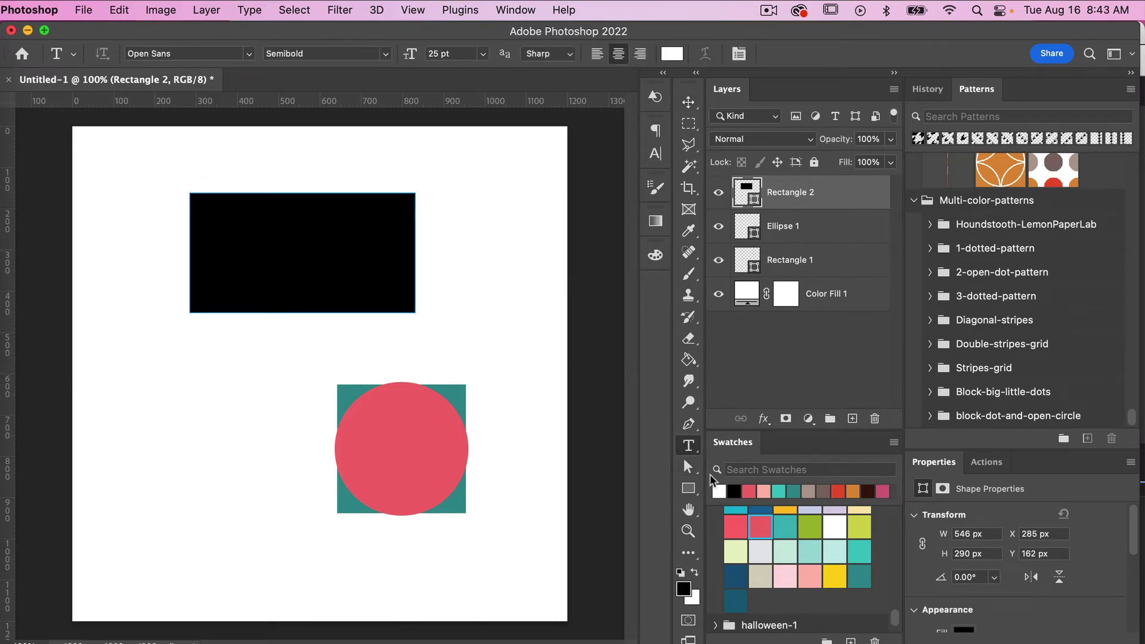
{"action": "left_click", "coordinate": [287, 235]}
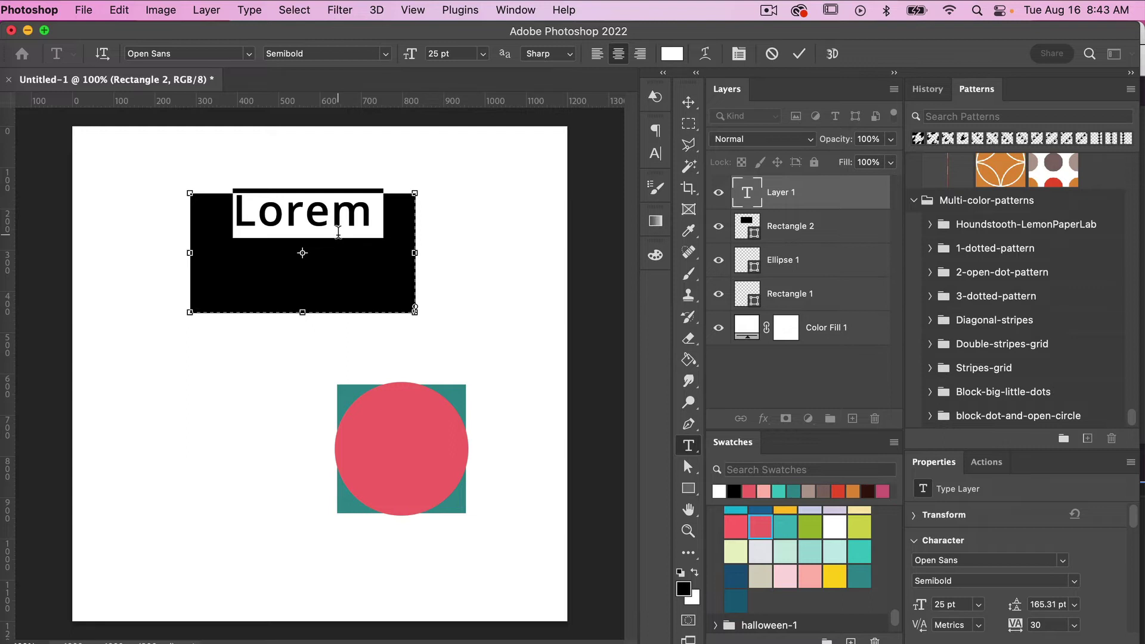
{"action": "type", "text": "hello"}
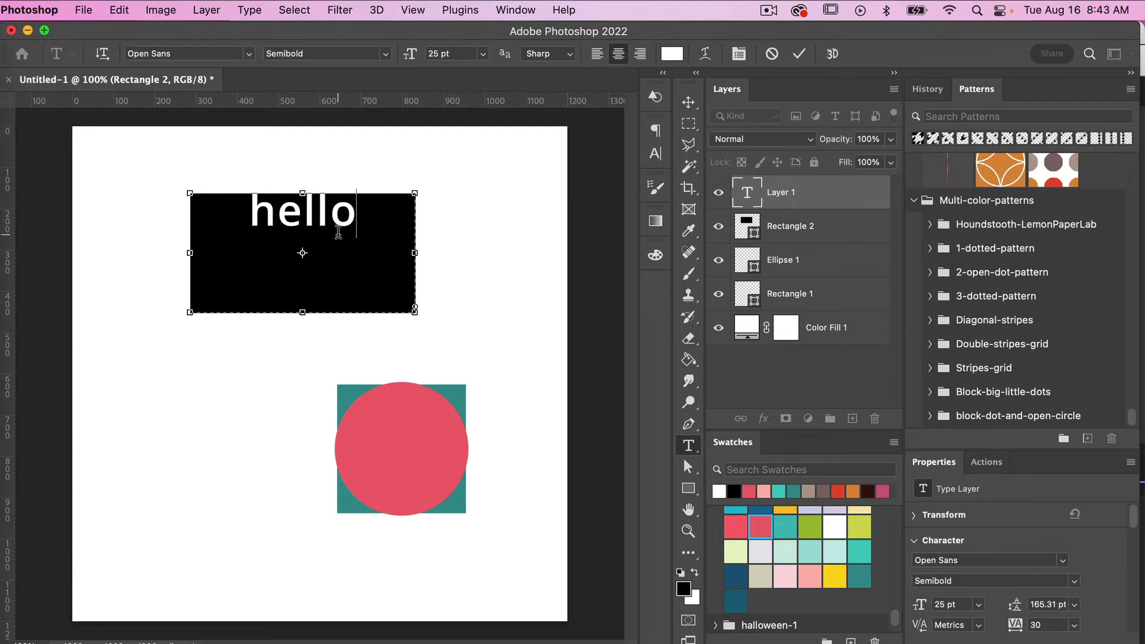
- Commit the hello text, load Rectangle 2's outline as a selection, and reselect the hello layer
{"action": "left_click", "coordinate": [799, 54]}
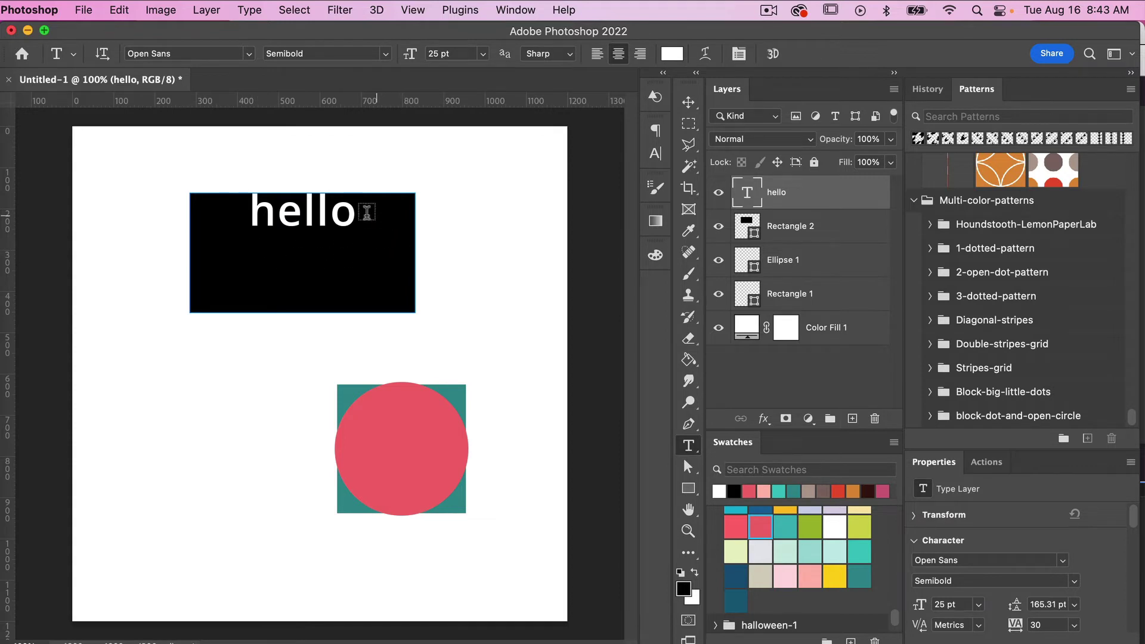
{"action": "left_click", "coordinate": [781, 234]}
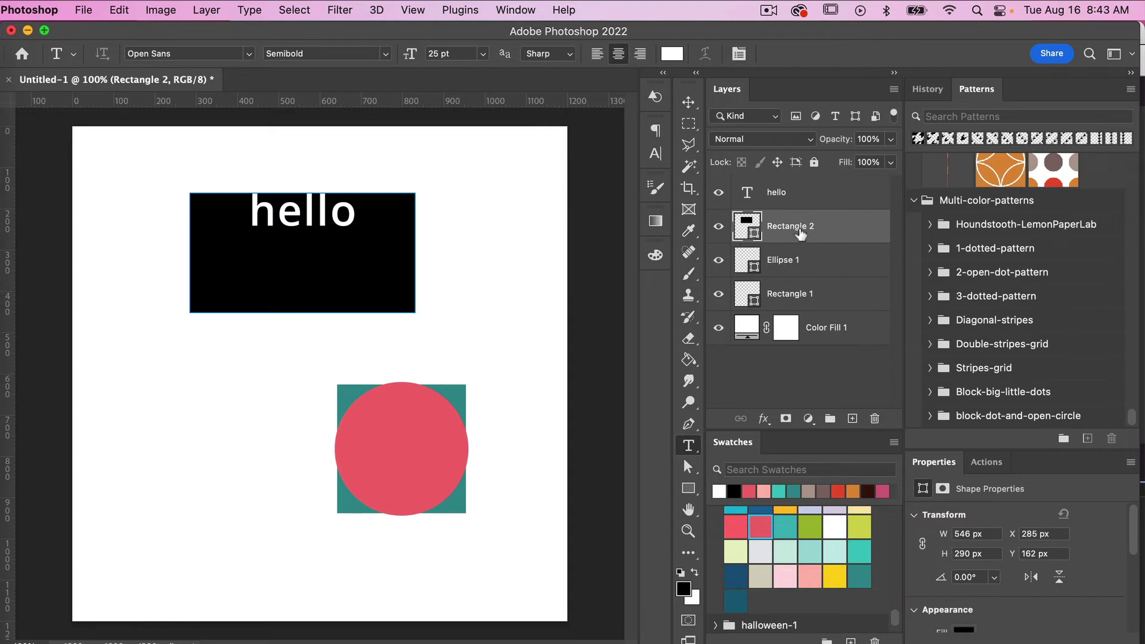
{"action": "left_click", "coordinate": [743, 226], "text": "super"}
{"action": "left_click", "coordinate": [786, 196]}
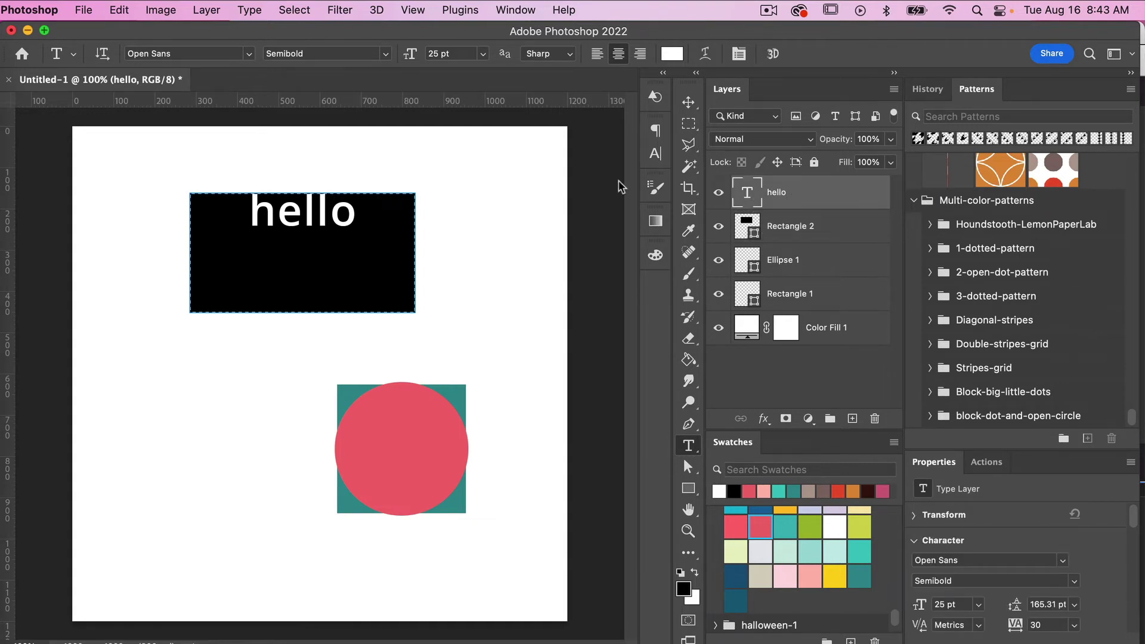
{"action": "left_click", "coordinate": [688, 102]}
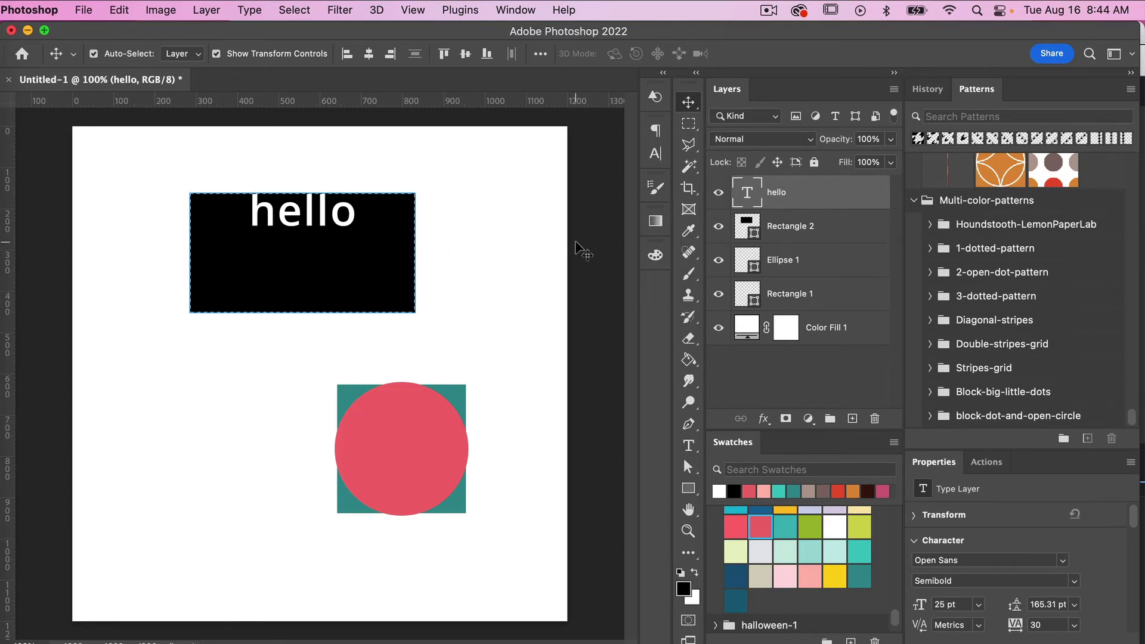
- Deselect the rectangle and set the hello text's baseline shift to -24 pt in the Character panel
{"action": "left_click", "coordinate": [656, 153]}
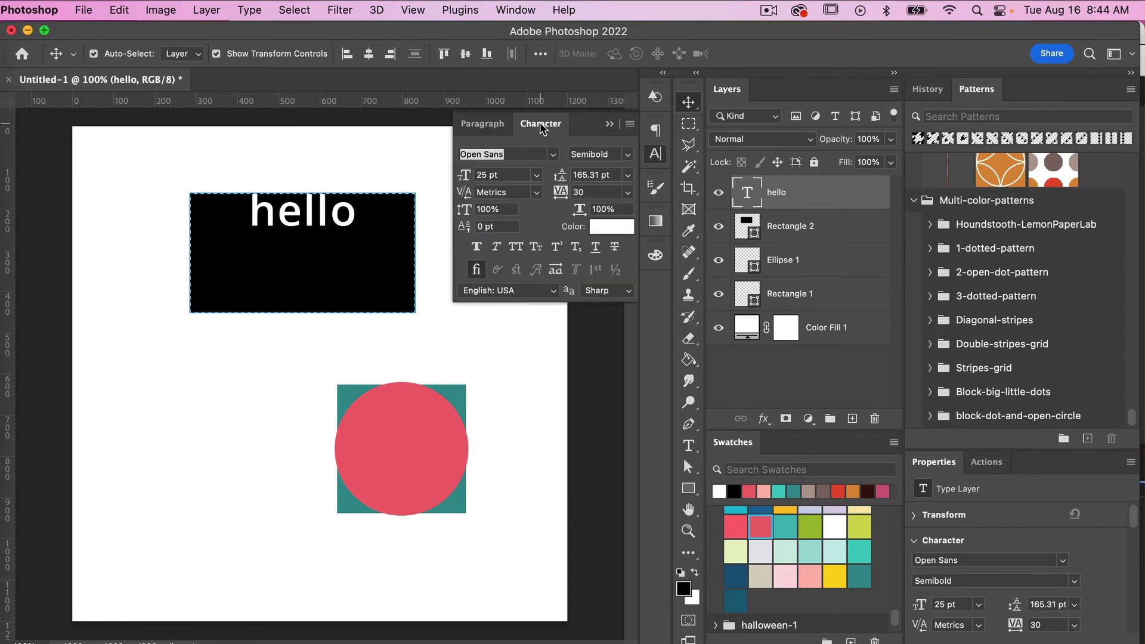
{"action": "left_click", "coordinate": [515, 10]}
{"action": "key", "text": "super+d"}
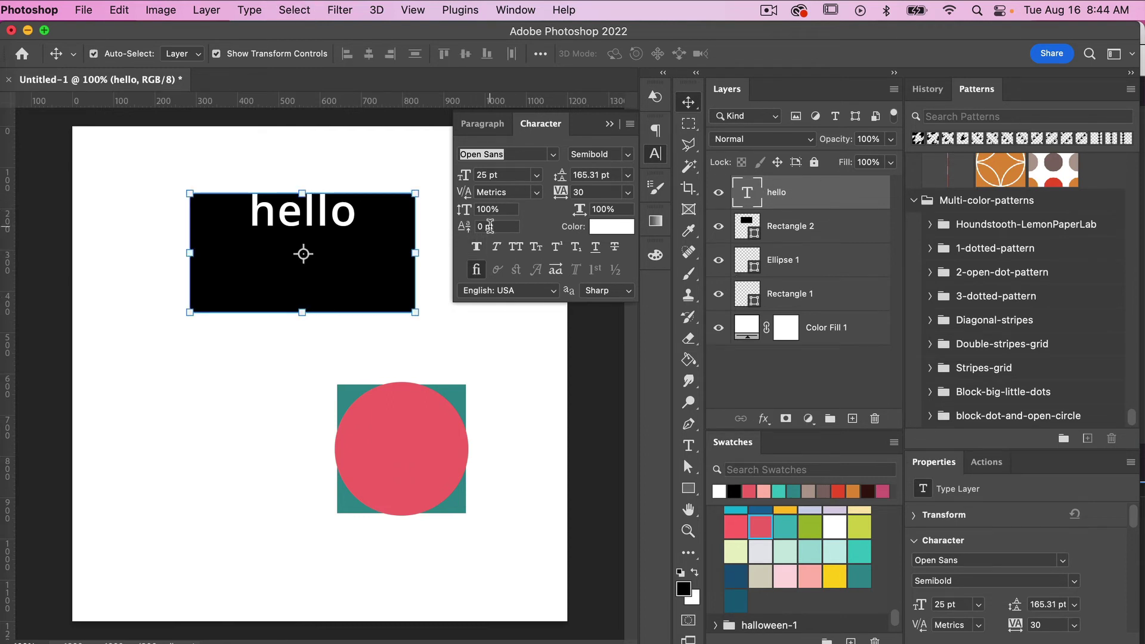
{"action": "left_click", "coordinate": [497, 227]}
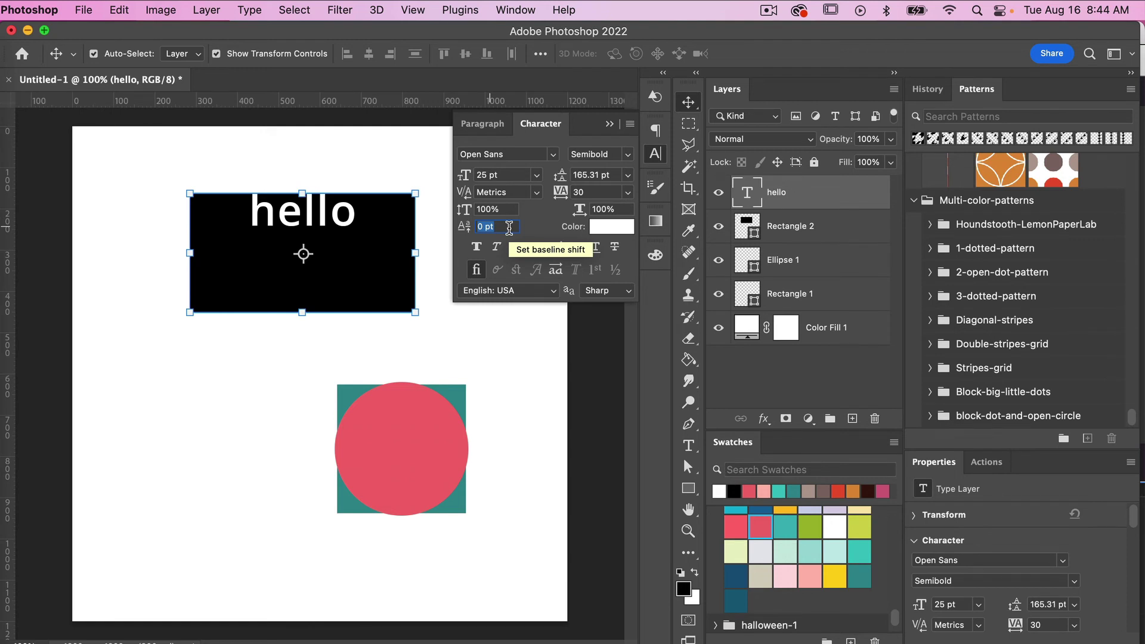
{"action": "key", "text": "Down"}
{"action": "key", "text": "Down"}
{"action": "key", "text": "Down"}
{"action": "key", "text": "Down"}
{"action": "key", "text": "Down"}
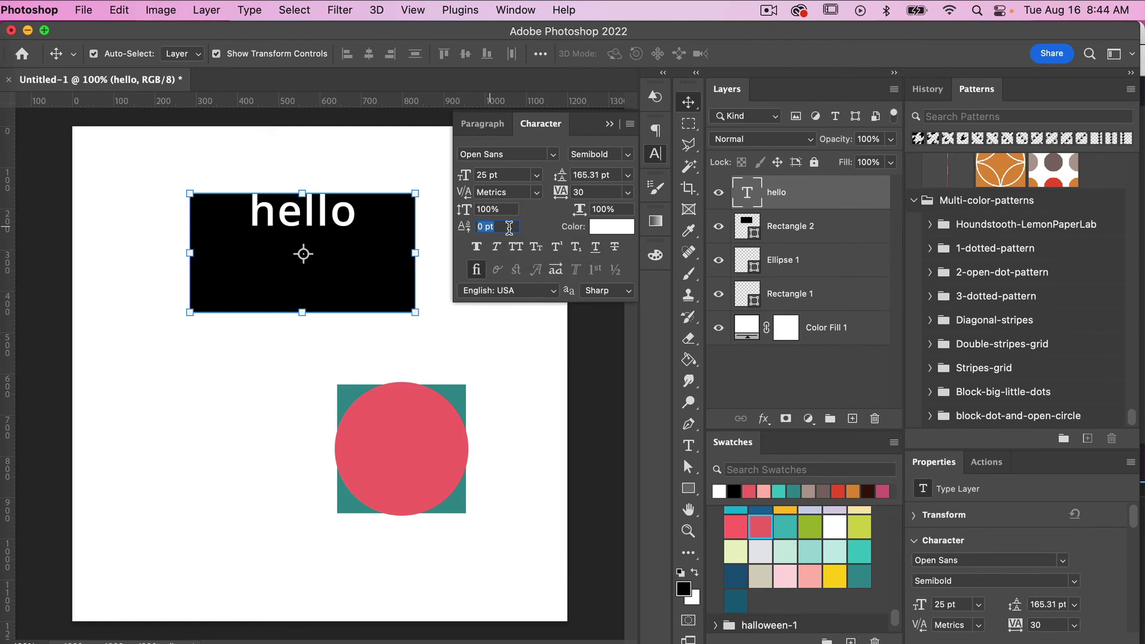
{"action": "key", "text": "Down"}
{"action": "key", "text": "Down"}
{"action": "key", "text": "Down"}
{"action": "key", "text": "Down"}
{"action": "key", "text": "Down"}
{"action": "key", "text": "Down"}
{"action": "key", "text": "Down"}
{"action": "key", "text": "Down"}
{"action": "key", "text": "Down"}
{"action": "key", "text": "Down"}
{"action": "key", "text": "Down"}
{"action": "key", "text": "Down"}
{"action": "key", "text": "Down"}
{"action": "key", "text": "Down"}
{"action": "key", "text": "Down"}
{"action": "key", "text": "Down"}
{"action": "key", "text": "Down"}
{"action": "key", "text": "Down"}
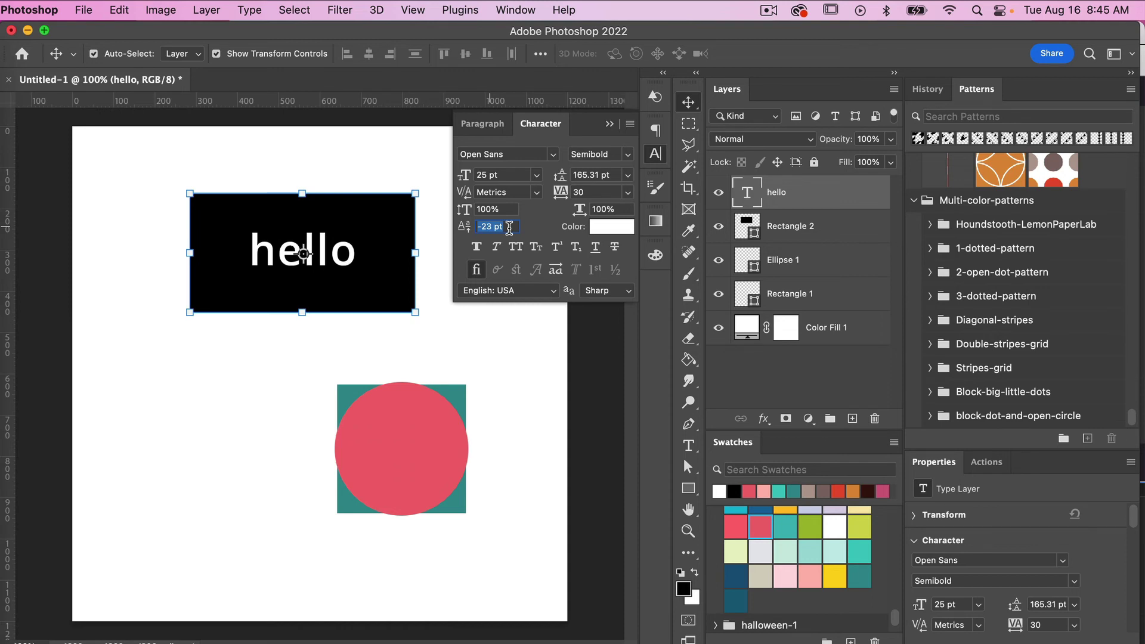
{"action": "key", "text": "Down"}
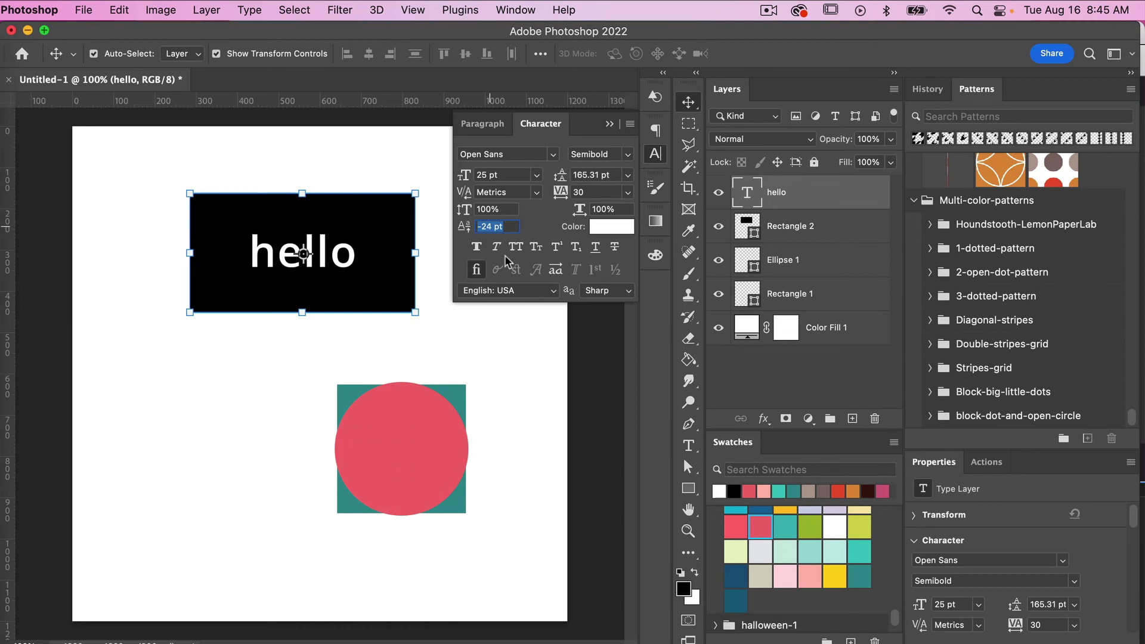
{"action": "left_click", "coordinate": [608, 123]}
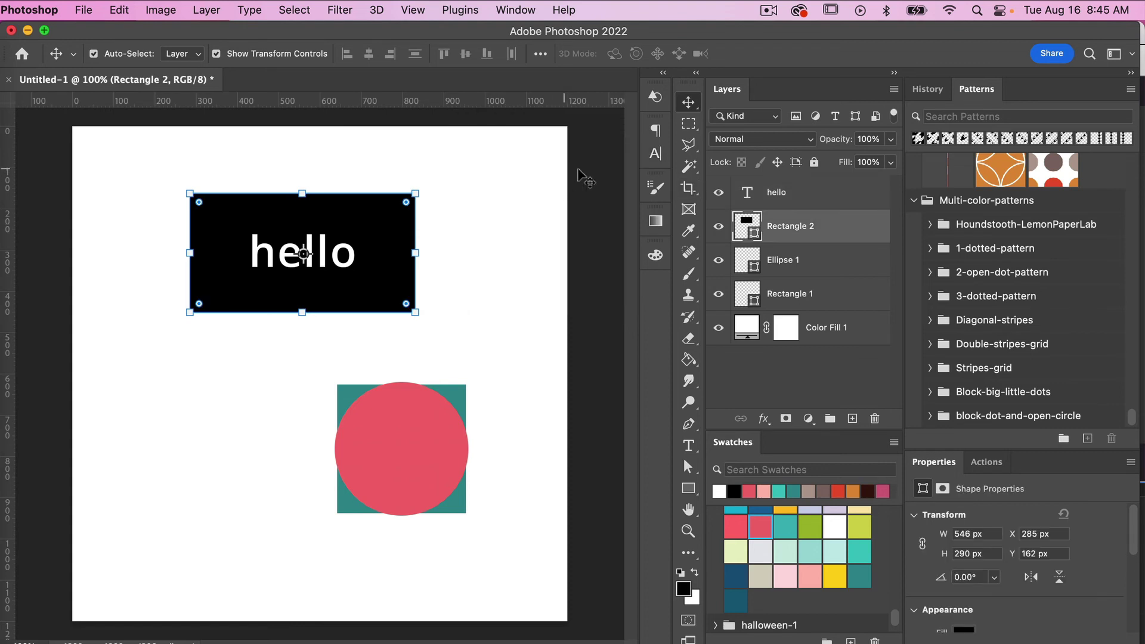